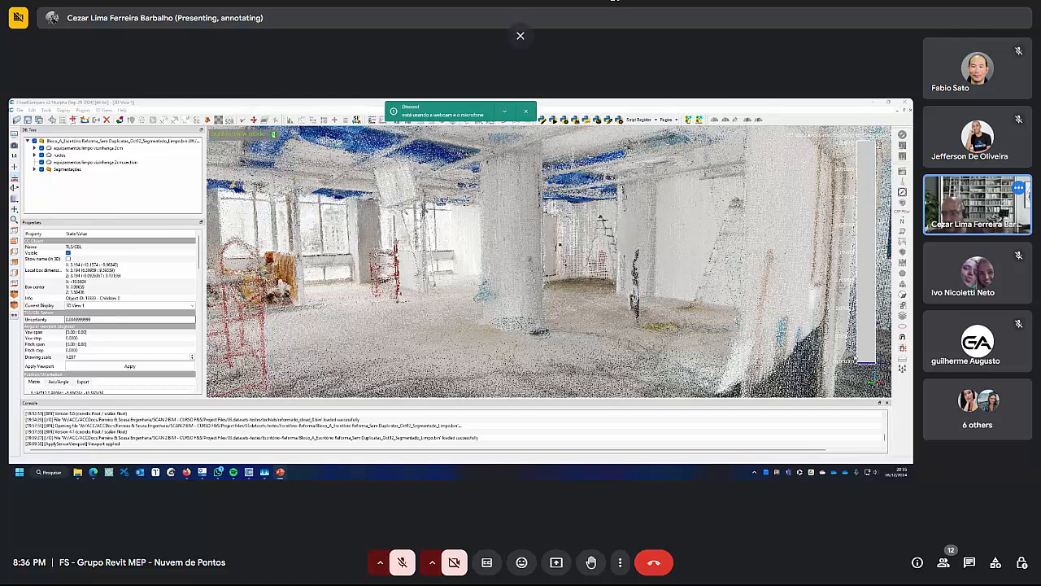
- Turn on the microphone and camera in the meeting, then briefly mute and unmute the microphone
{"action": "left_click", "coordinate": [402, 562]}
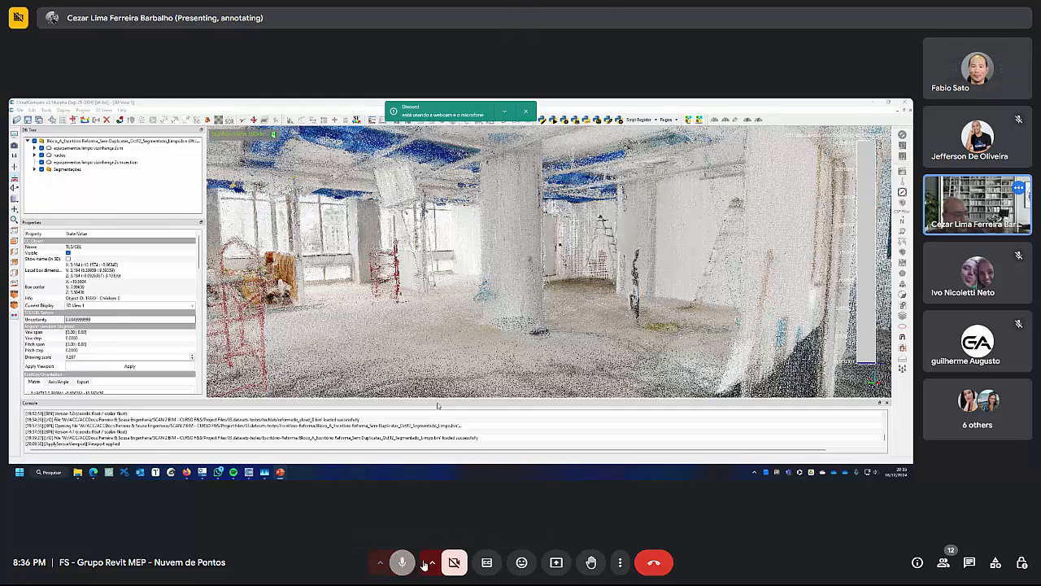
{"action": "left_click", "coordinate": [454, 562]}
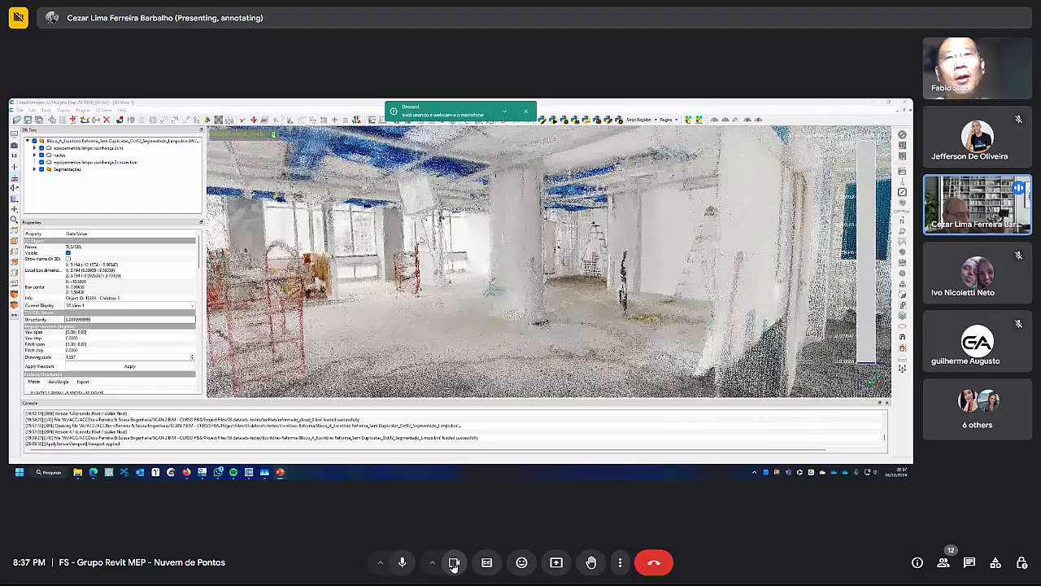
{"action": "left_click", "coordinate": [402, 562]}
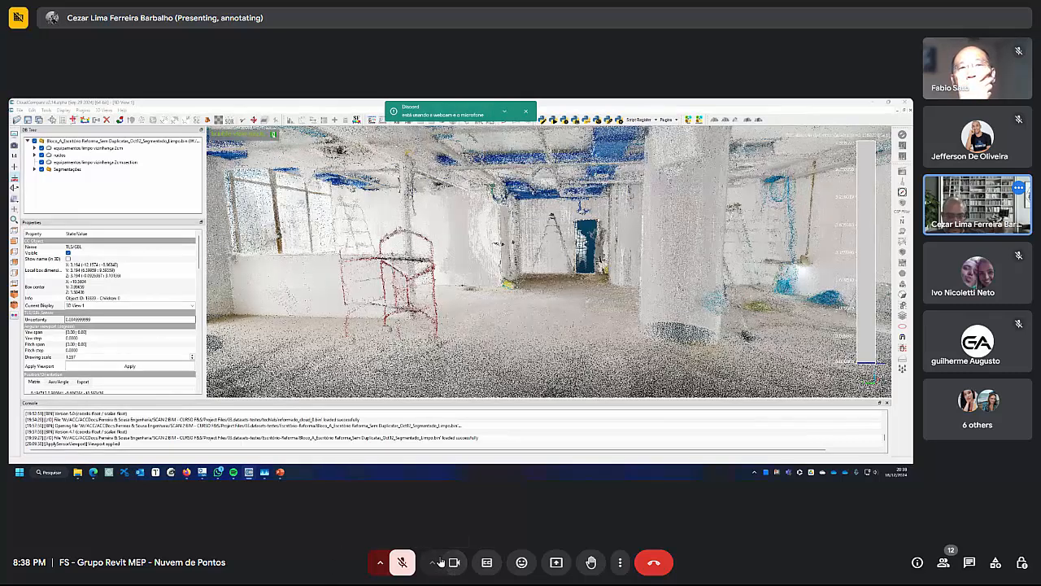
{"action": "left_click", "coordinate": [399, 563]}
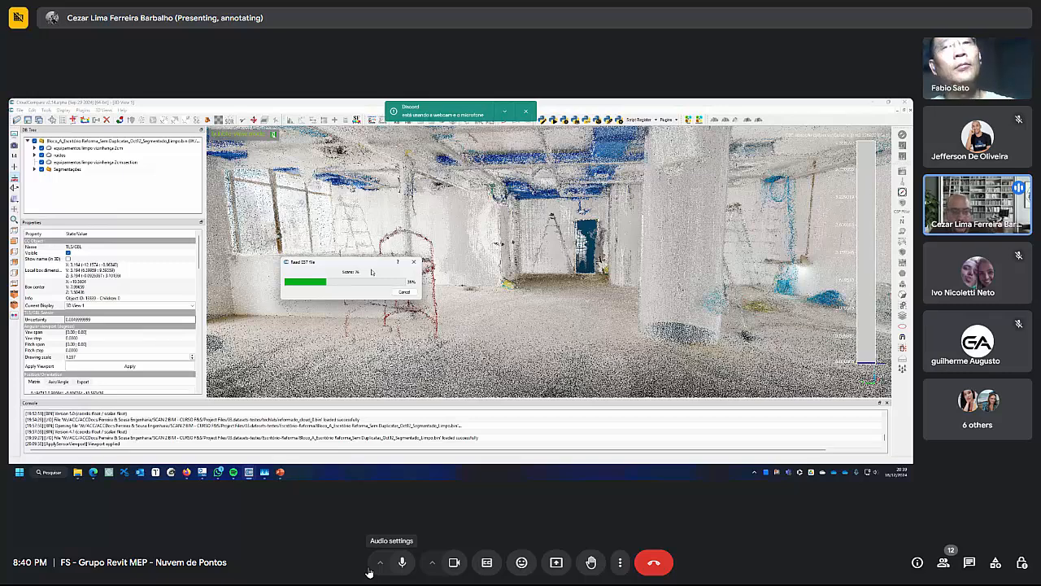
- Switch the camera off and on between turns in the meeting, ending with both the camera and microphone off
{"action": "left_click", "coordinate": [454, 562]}
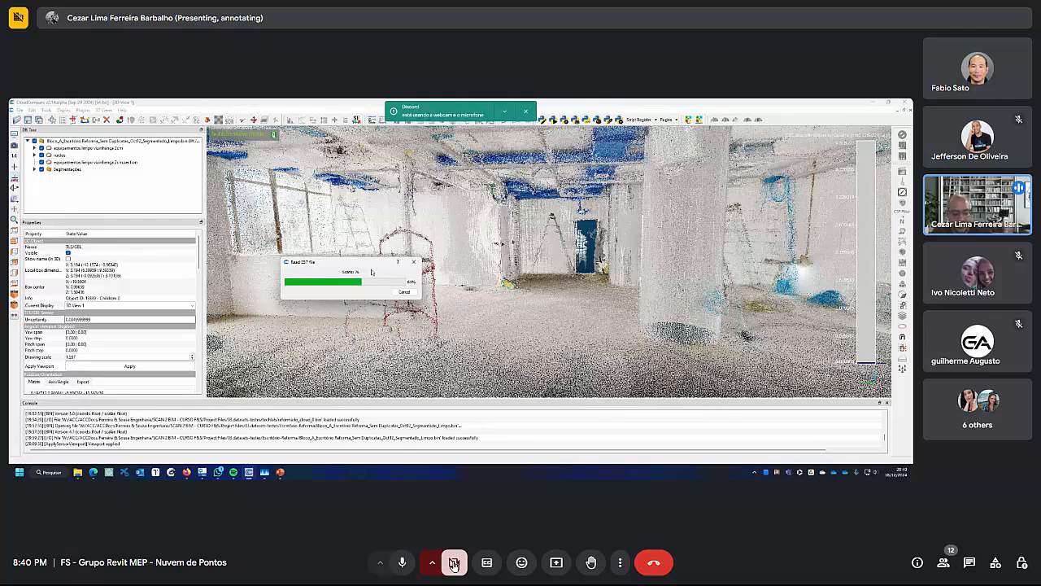
{"action": "left_click", "coordinate": [454, 563]}
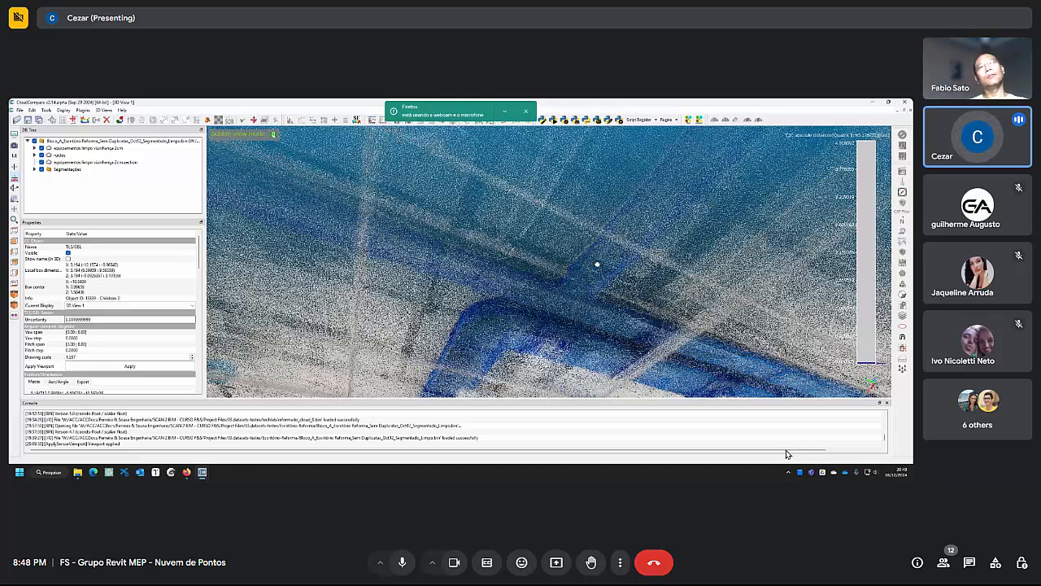
{"action": "left_click", "coordinate": [446, 567]}
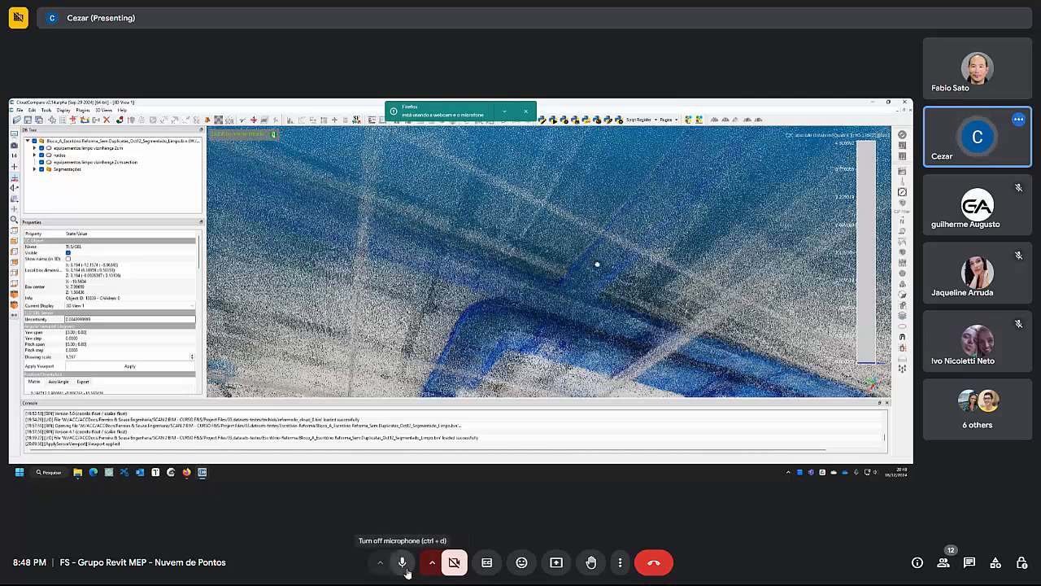
{"action": "left_click", "coordinate": [454, 563]}
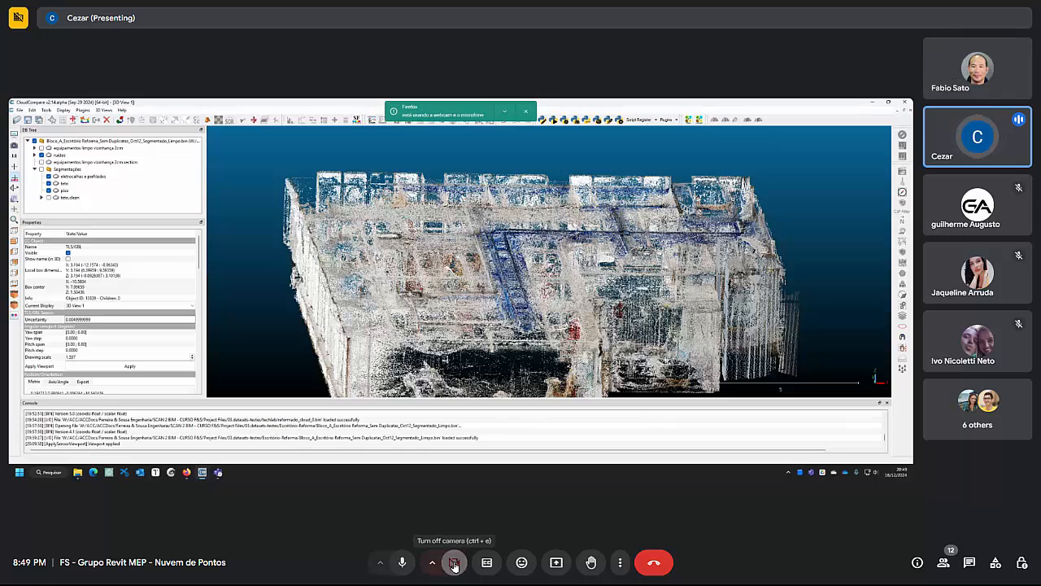
{"action": "left_click", "coordinate": [454, 563]}
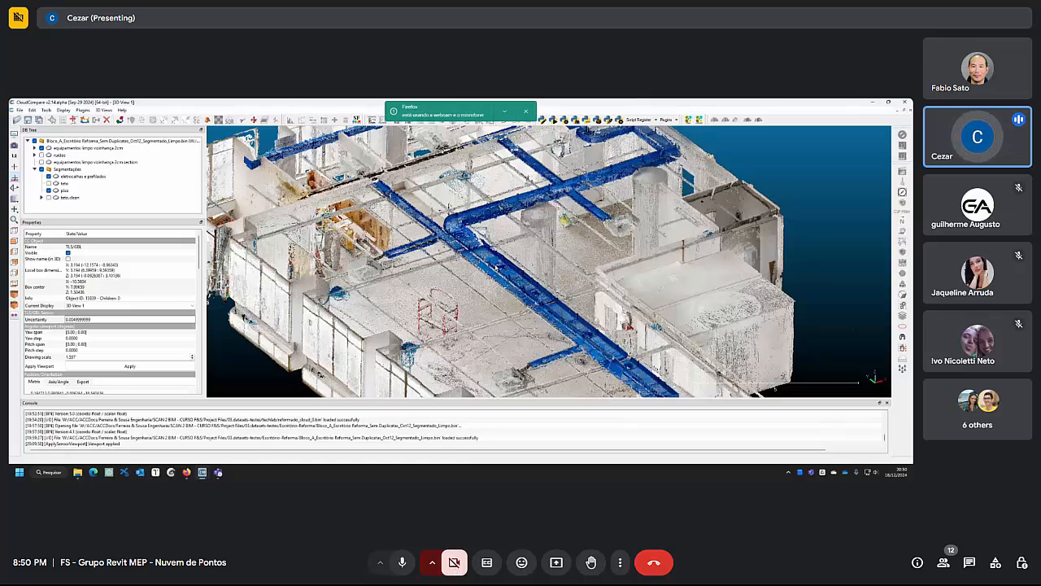
{"action": "left_click", "coordinate": [403, 561]}
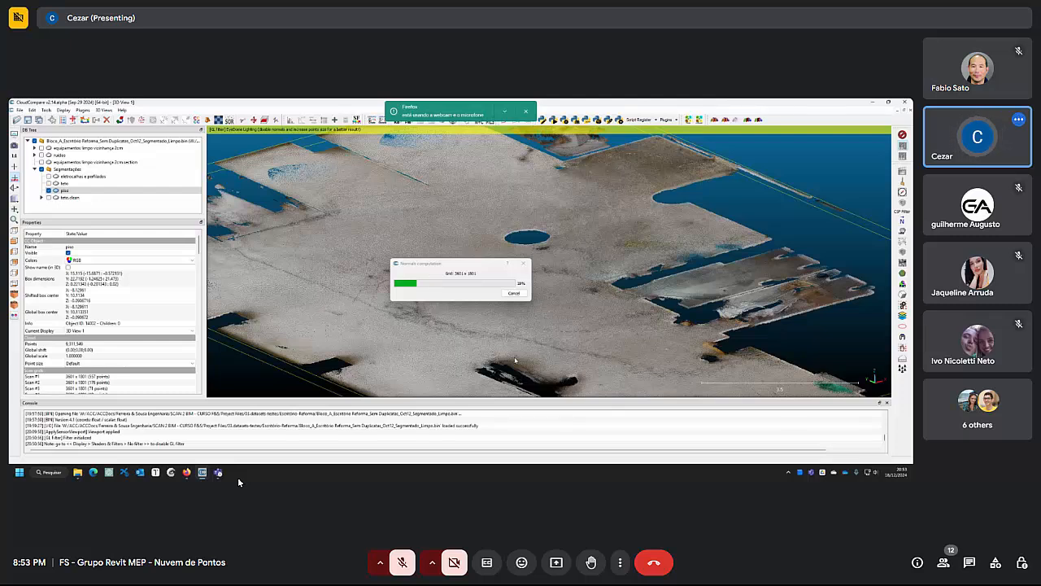
- Turn off normals shading on the piso cloud and draw its normals as yellow lines
{"action": "left_click_drag", "start_coordinate": [514, 359], "coordinate": [526, 277]}
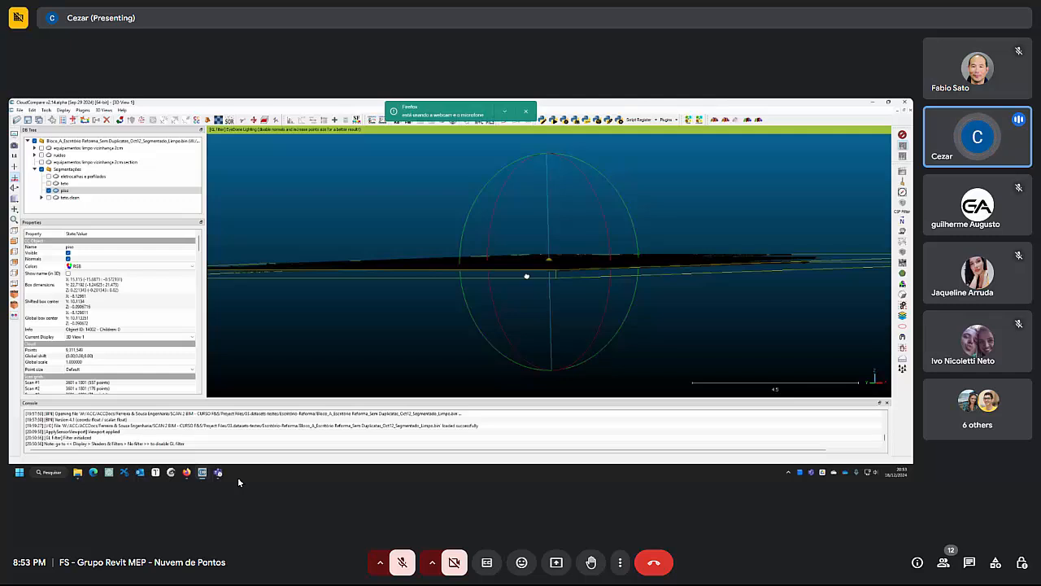
{"action": "left_click_drag", "start_coordinate": [527, 277], "coordinate": [521, 345]}
{"action": "left_click", "coordinate": [68, 258]}
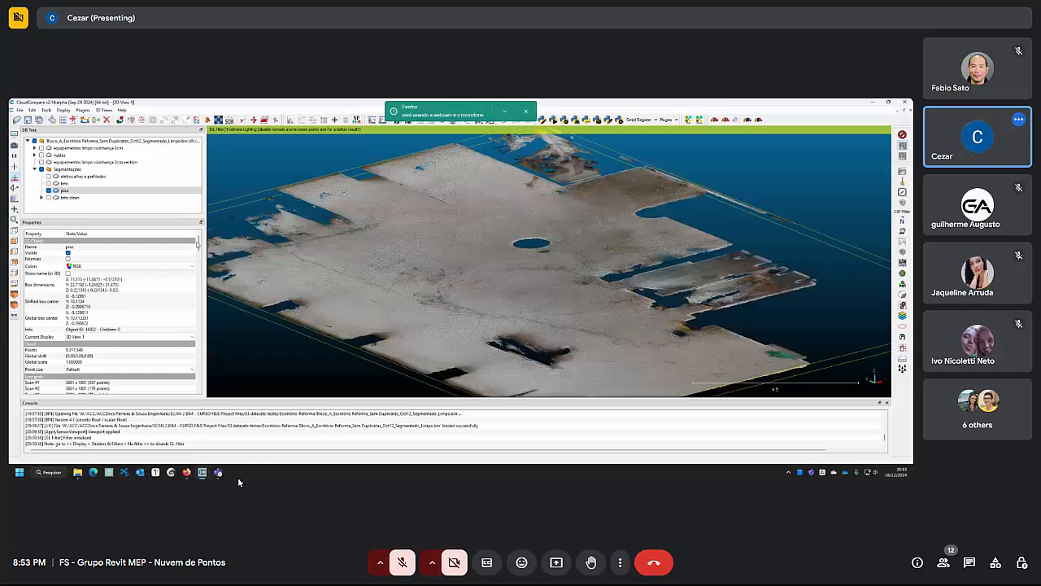
{"action": "left_click_drag", "start_coordinate": [196, 244], "coordinate": [198, 384]}
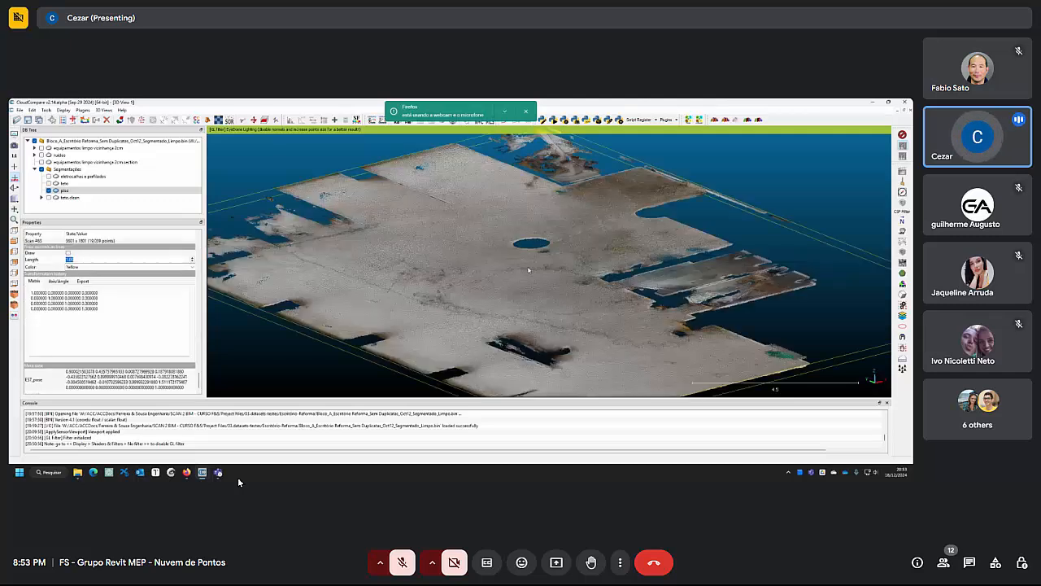
{"action": "left_click", "coordinate": [68, 252]}
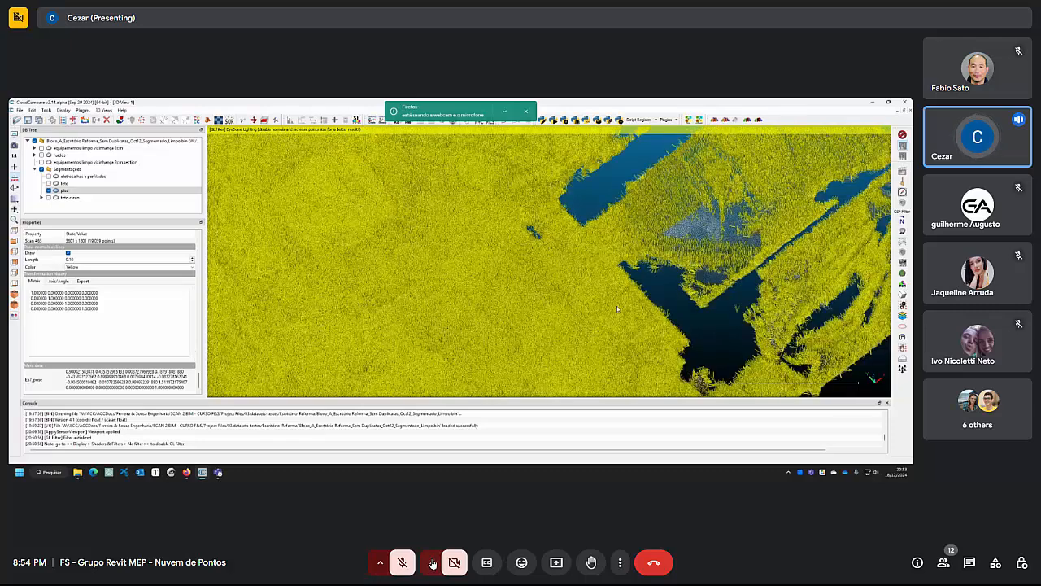
- Unmute the microphone to speak in the meeting and mute it again, twice
{"action": "left_click", "coordinate": [403, 563]}
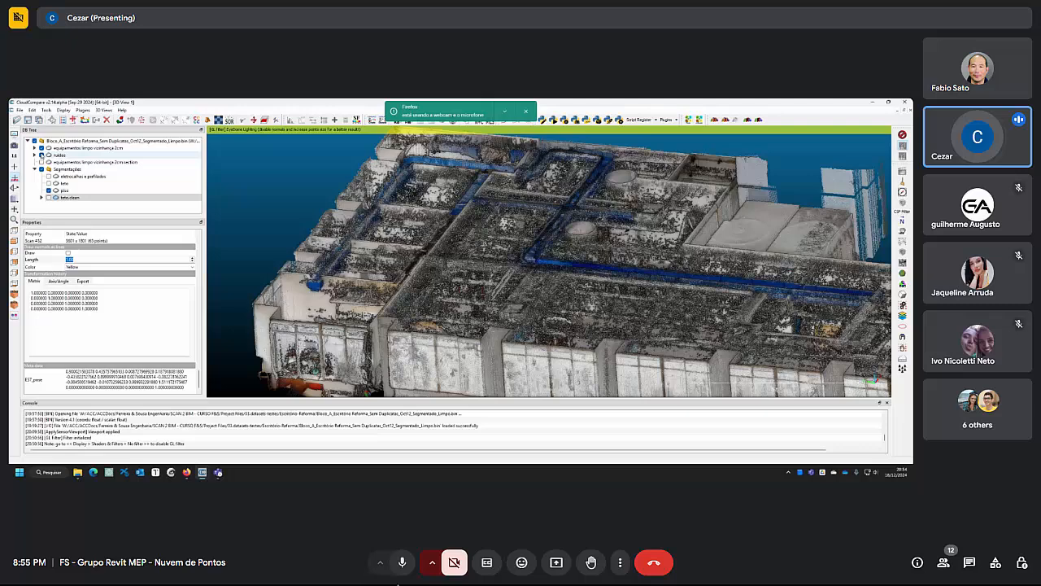
{"action": "left_click", "coordinate": [395, 566]}
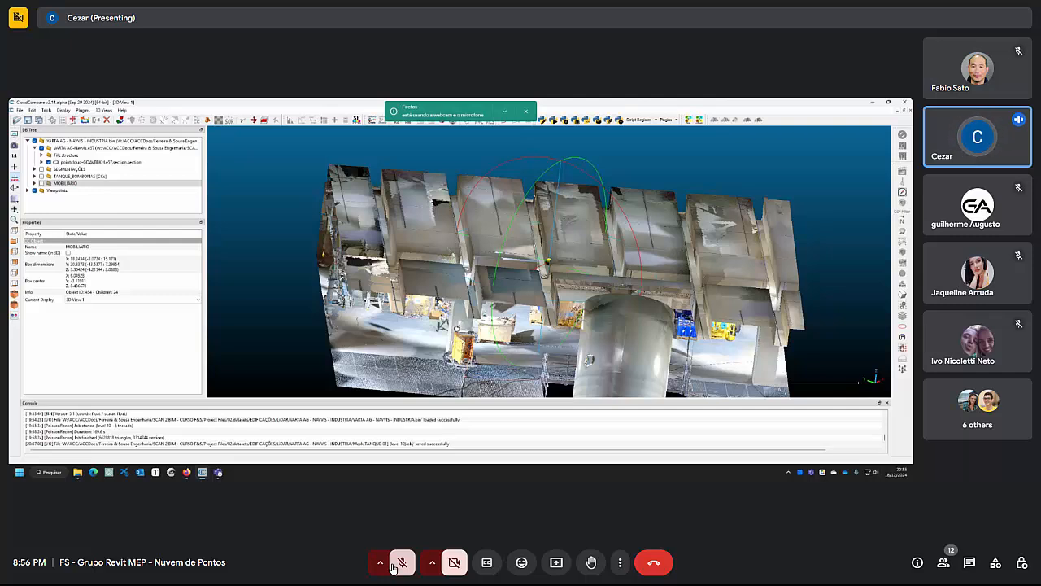
{"action": "left_click", "coordinate": [392, 567]}
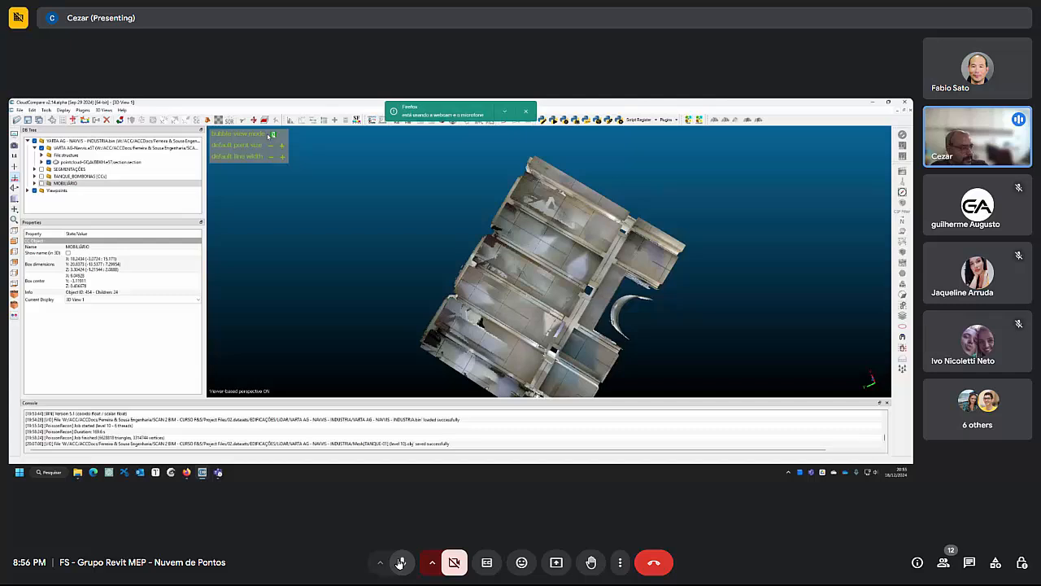
{"action": "left_click", "coordinate": [400, 563]}
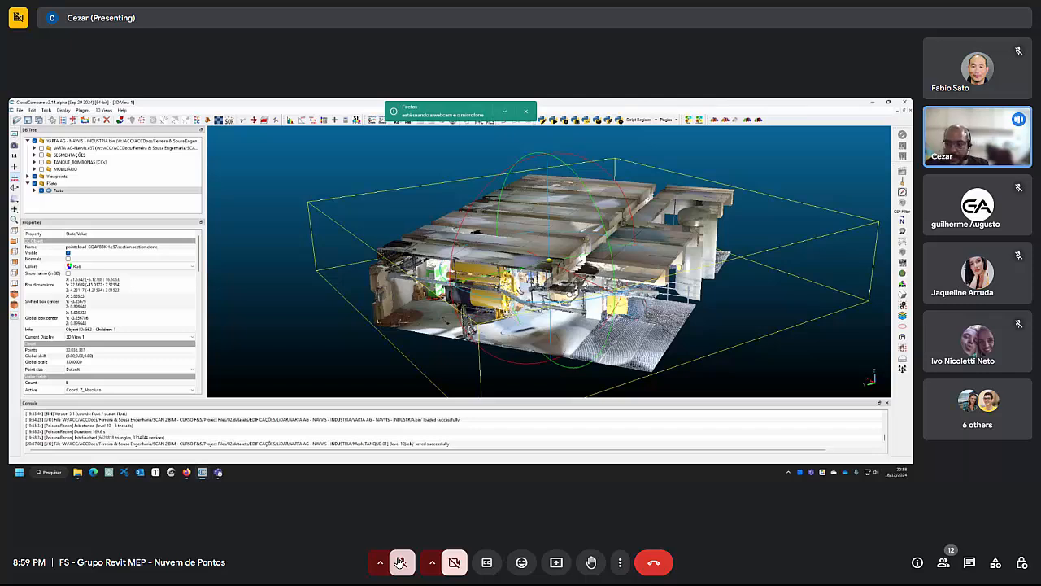
- Turn on the camera and unmute the microphone in the meeting, cycling the camera off and on once
{"action": "left_click", "coordinate": [453, 565]}
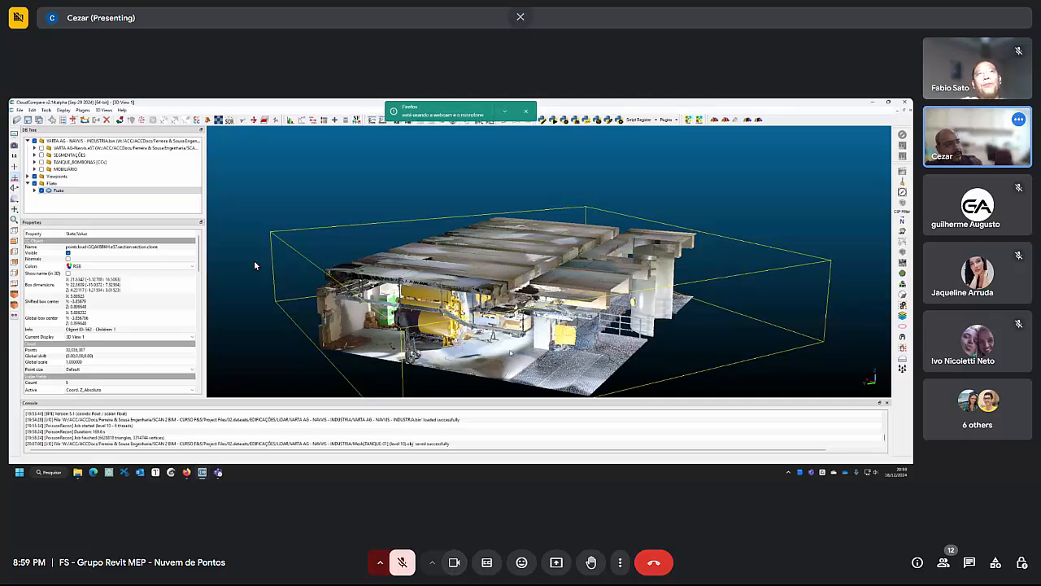
{"action": "left_click", "coordinate": [453, 562]}
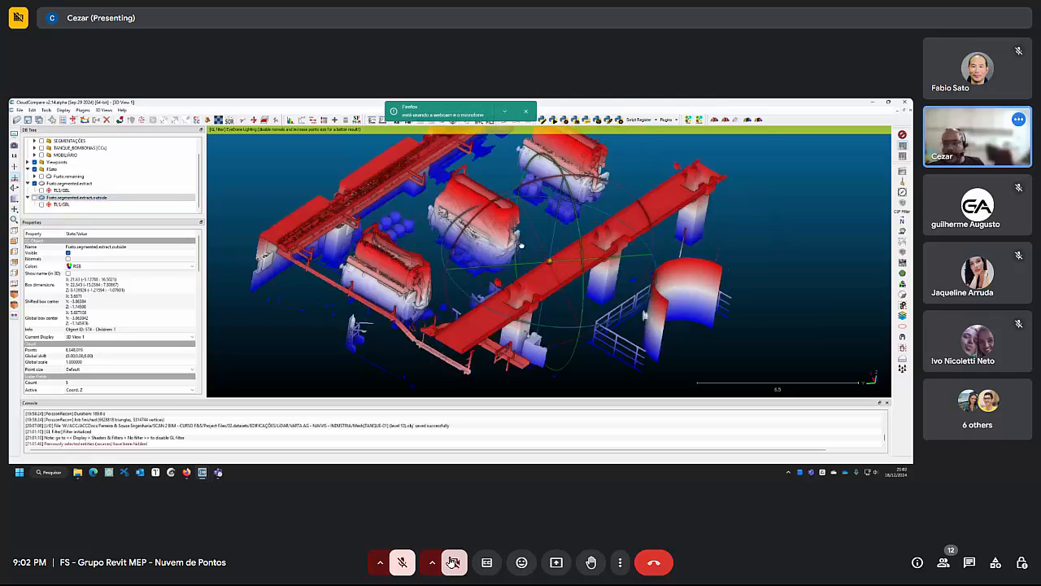
{"action": "left_click", "coordinate": [452, 562]}
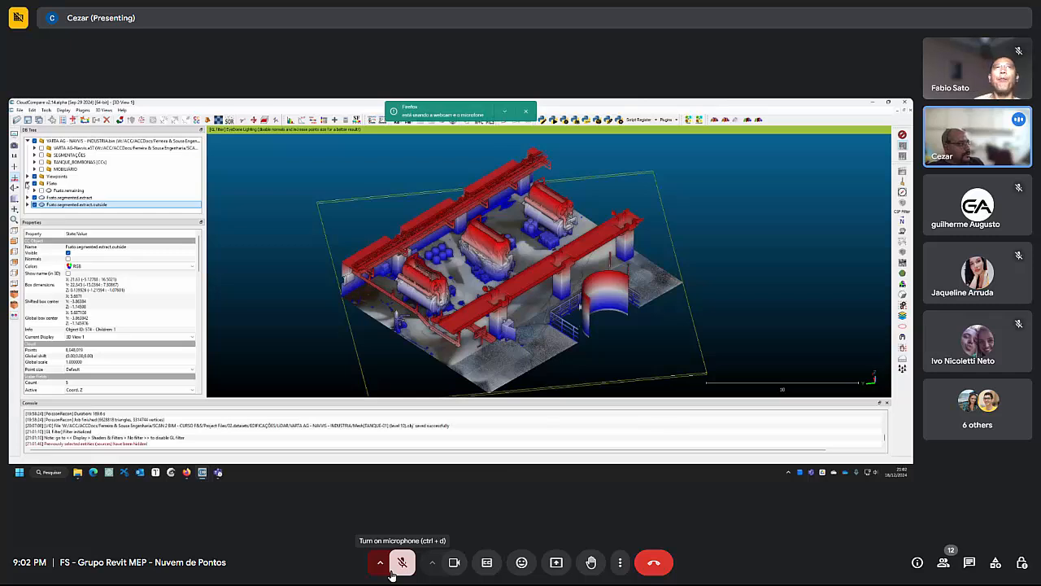
{"action": "left_click", "coordinate": [392, 568]}
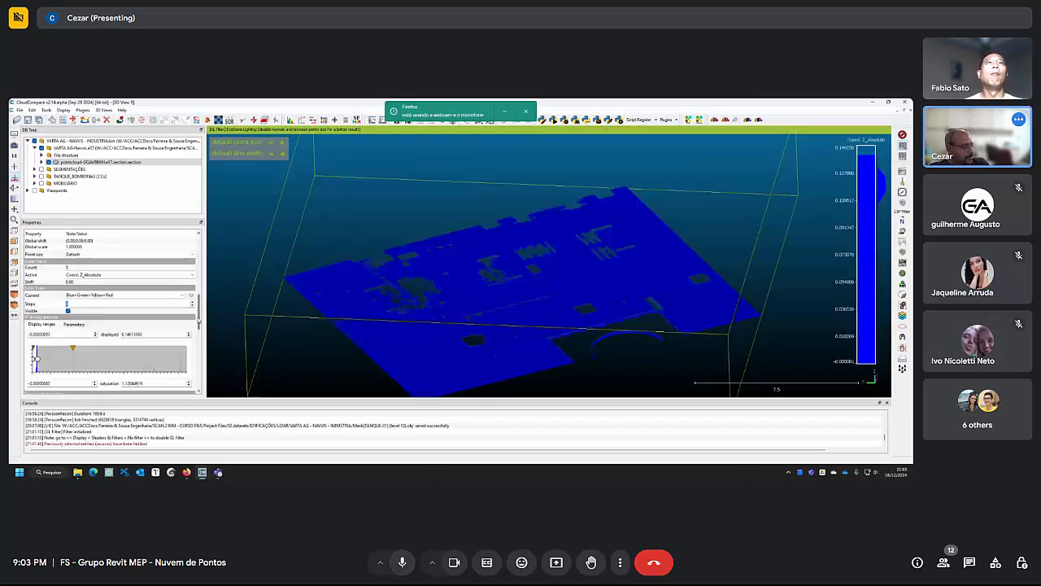
- Turn off the camera and mute and unmute the microphone twice, leaving the microphone on
{"action": "left_click", "coordinate": [403, 563]}
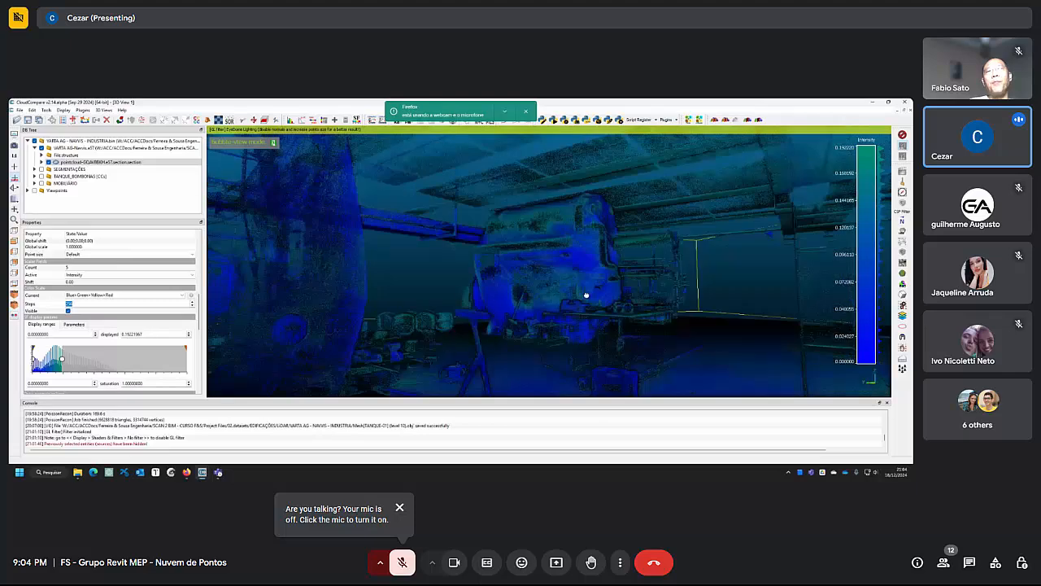
{"action": "left_click", "coordinate": [402, 562]}
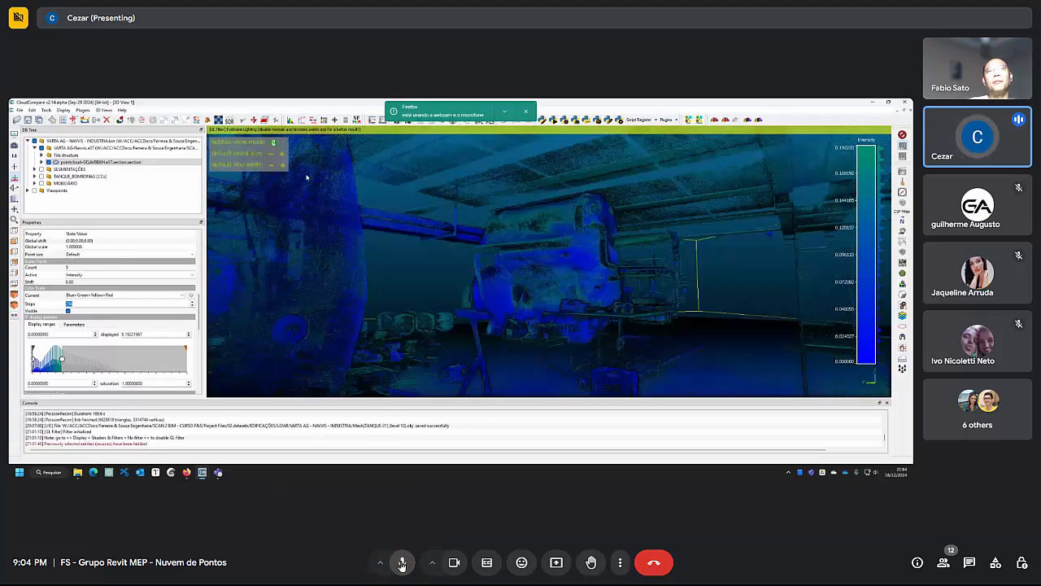
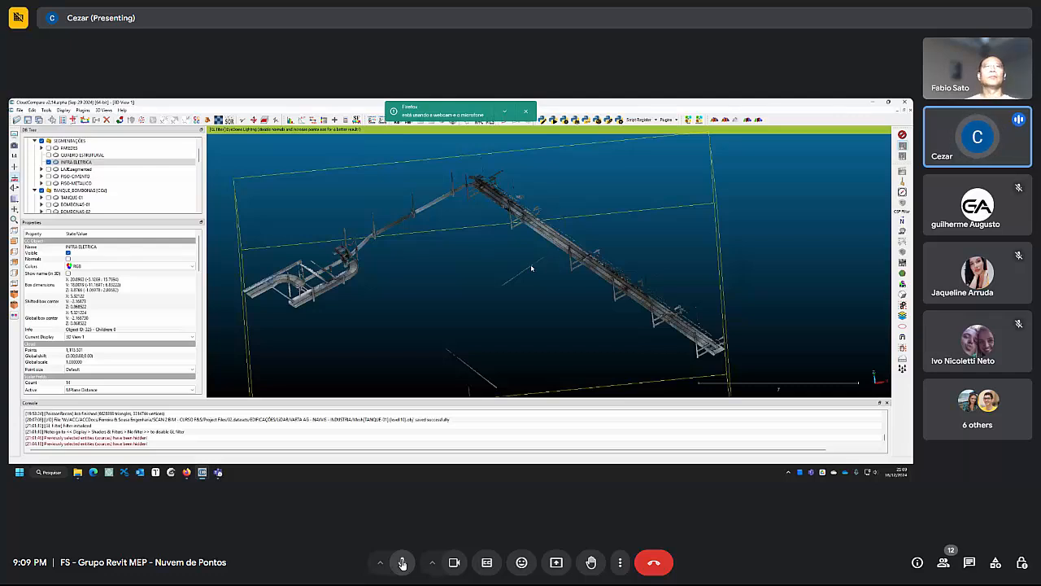
{"action": "left_click", "coordinate": [459, 572]}
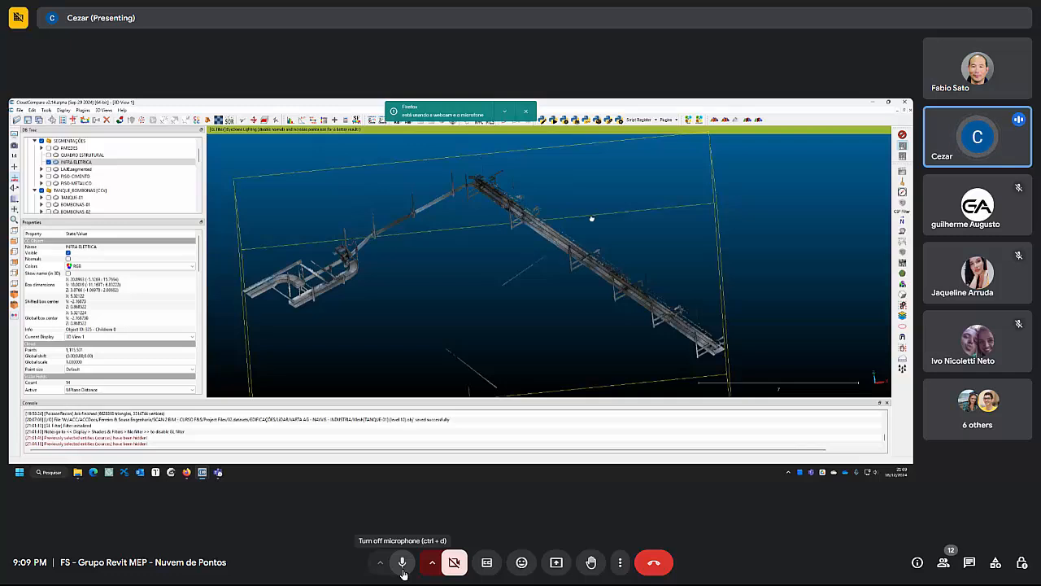
{"action": "left_click", "coordinate": [402, 572]}
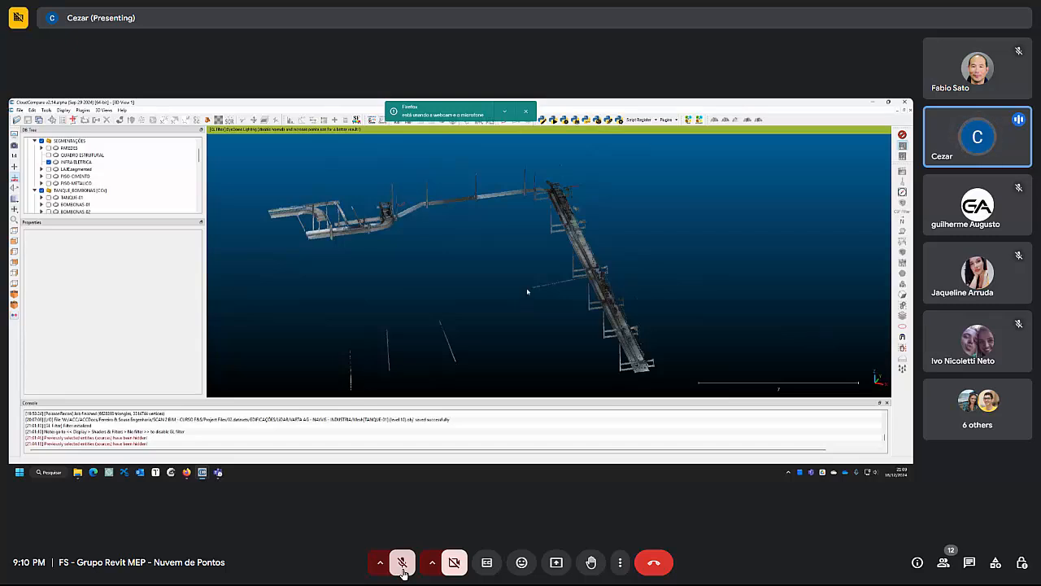
{"action": "left_click", "coordinate": [402, 564]}
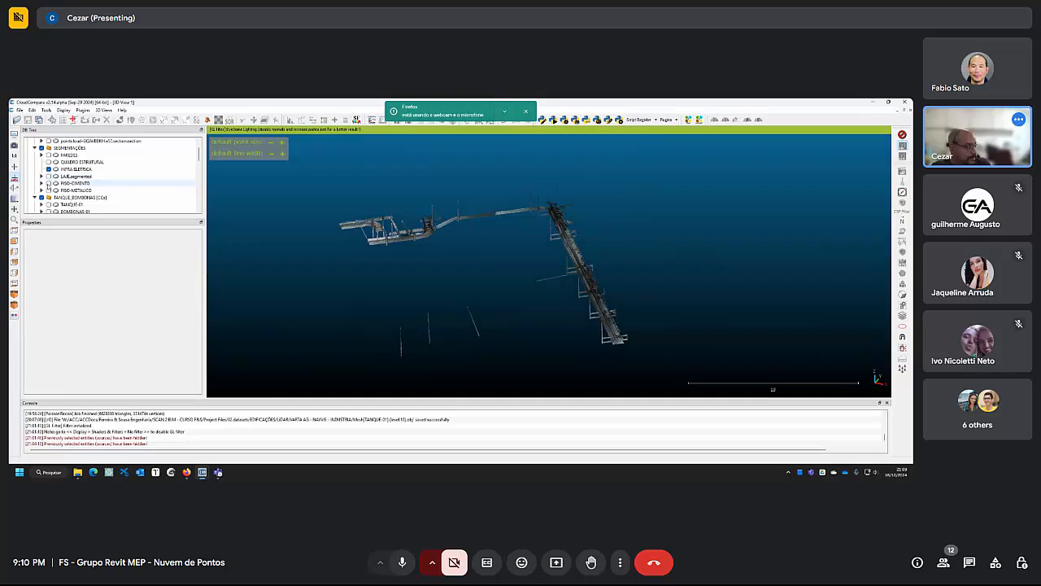
- Show the PISO-CIMENTO and PISO-METALICO clouds in the SEGMENTAÇÕES group alongside INFRA ELETRICA
{"action": "left_click", "coordinate": [48, 183]}
{"action": "left_click", "coordinate": [48, 189]}
{"action": "scroll", "coordinate": [48, 193], "scroll_direction": "down", "scroll_amount": 2}
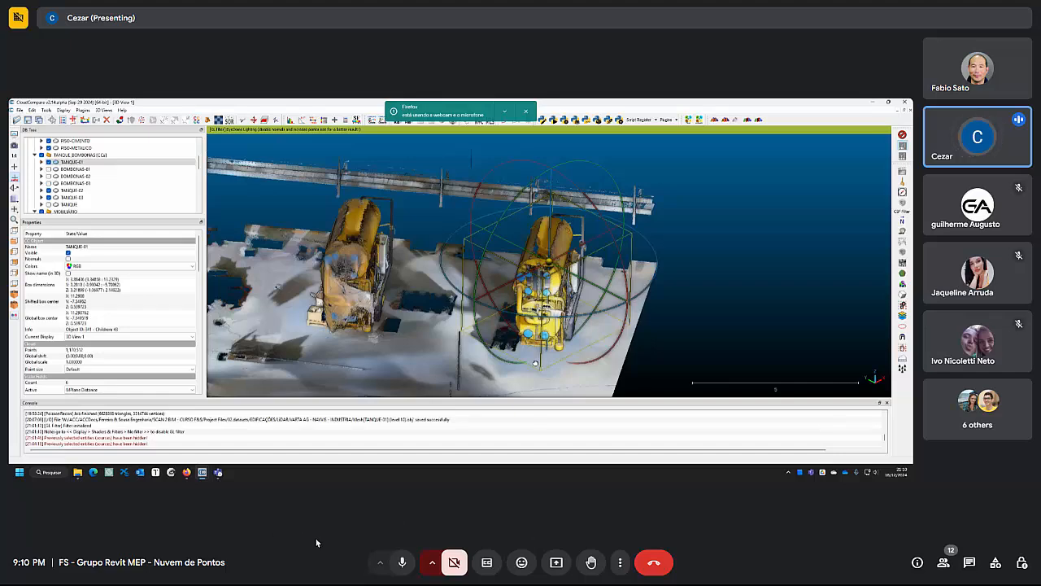
- Turn on the meeting camera and mute and unmute the microphone twice, leaving both on
{"action": "left_click", "coordinate": [393, 562]}
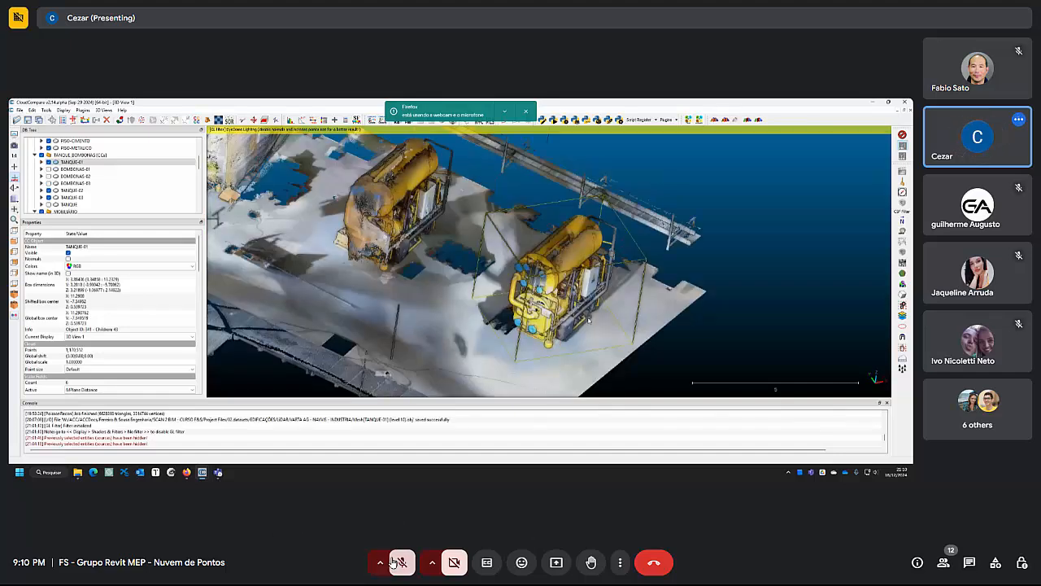
{"action": "left_click", "coordinate": [457, 567]}
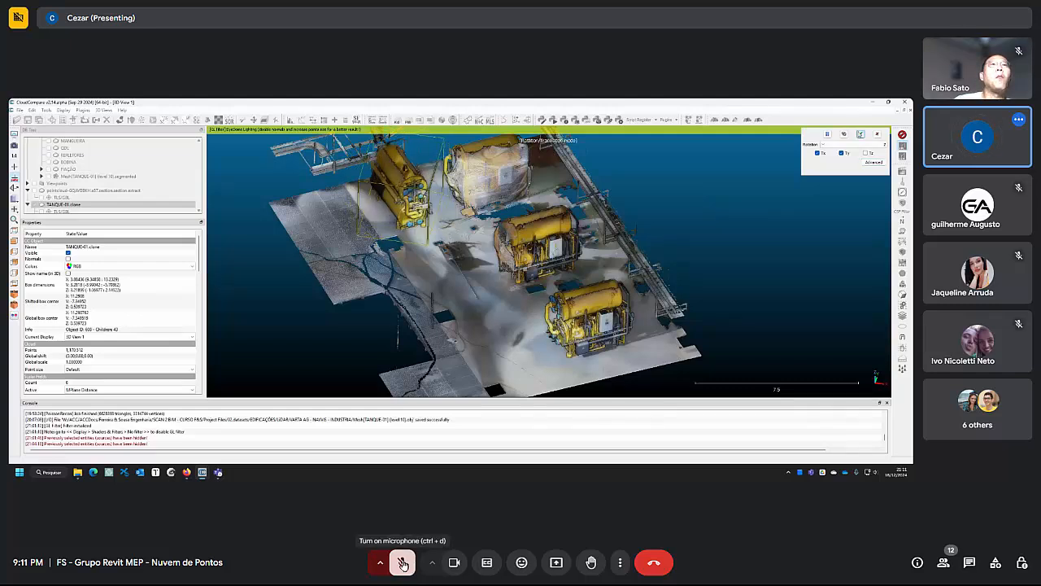
{"action": "left_click", "coordinate": [403, 561]}
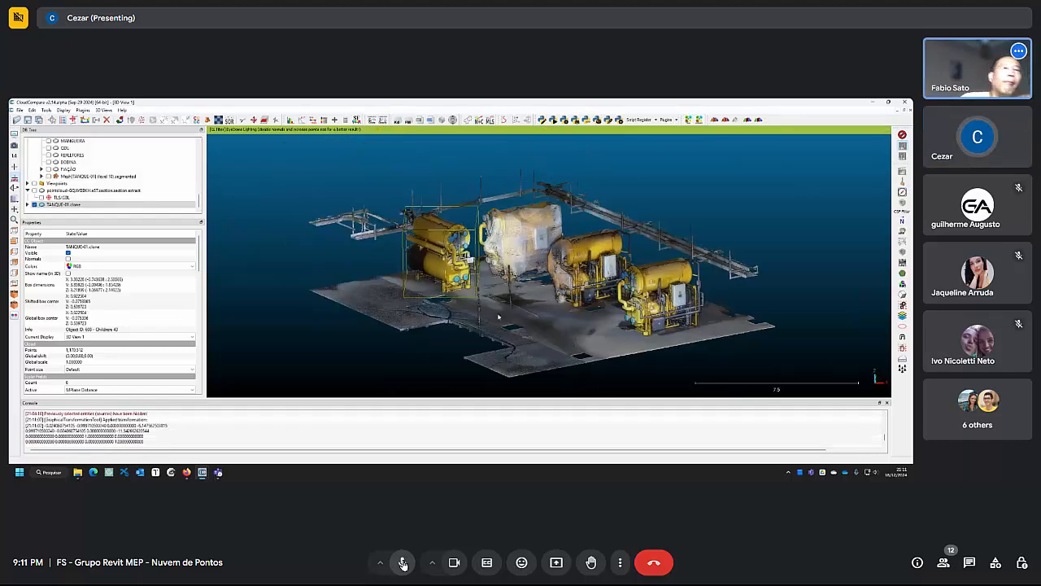
{"action": "left_click", "coordinate": [402, 563]}
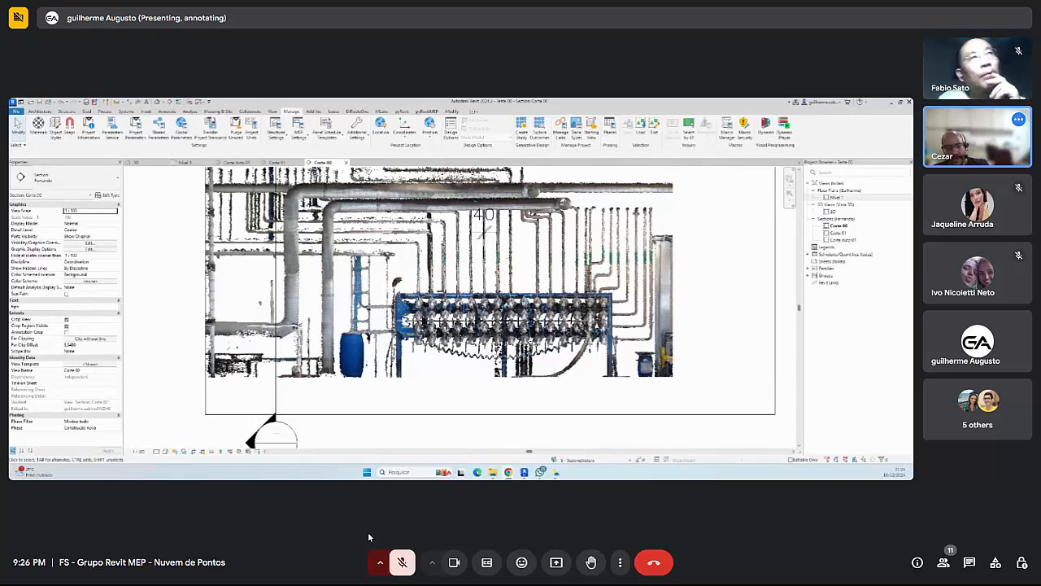
{"action": "left_click", "coordinate": [406, 566]}
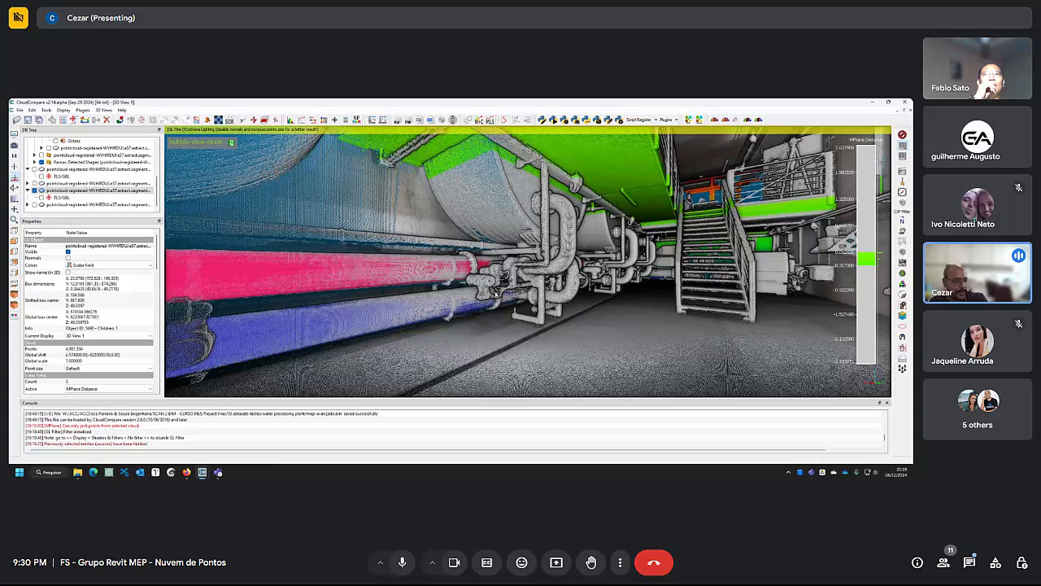
{"action": "left_click_drag", "start_coordinate": [497, 283], "coordinate": [582, 281]}
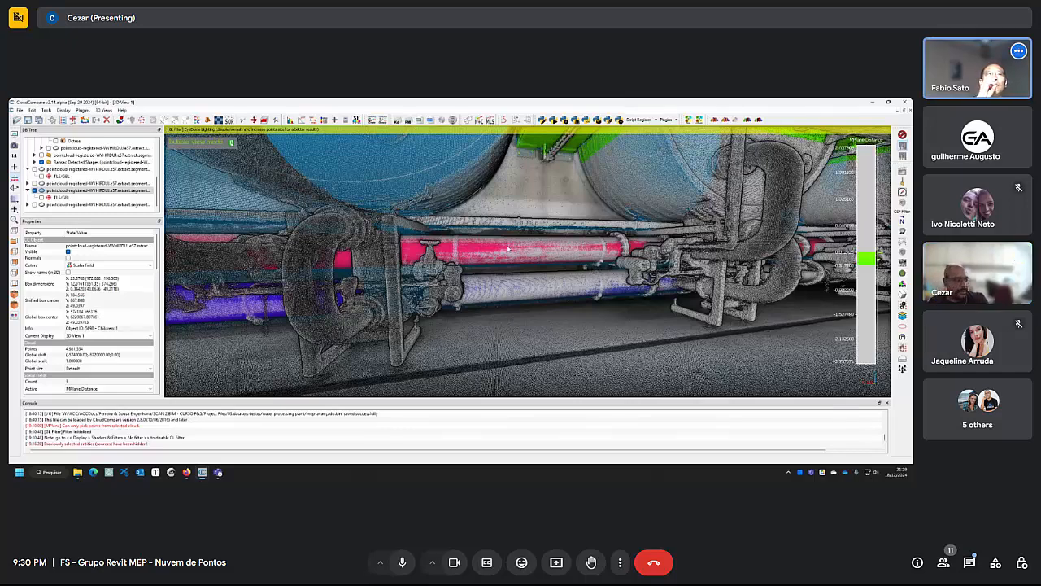
{"action": "left_click_drag", "start_coordinate": [509, 248], "coordinate": [504, 272]}
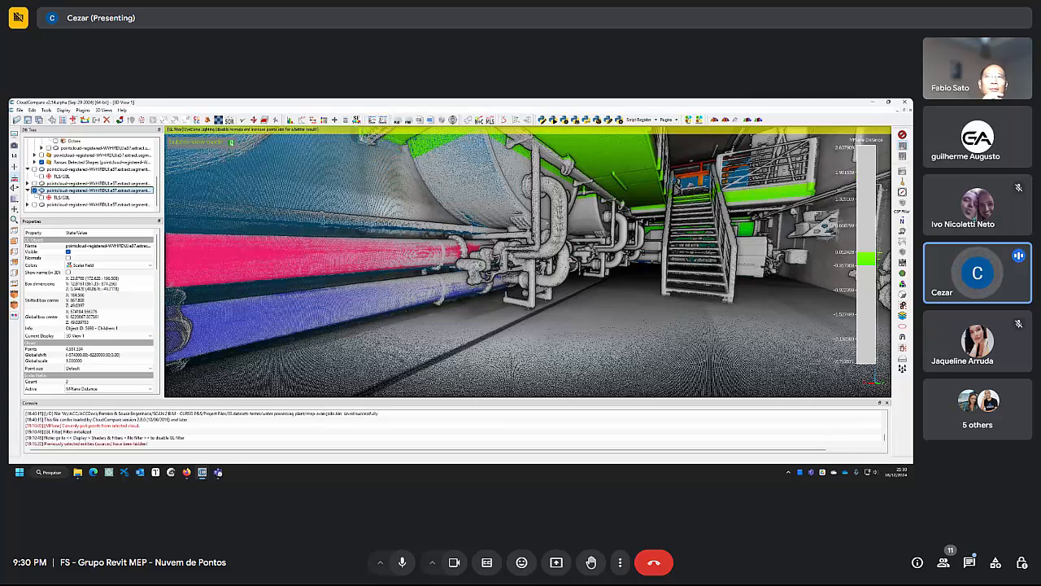
{"action": "scroll", "coordinate": [90, 175], "scroll_direction": "up", "scroll_amount": 3}
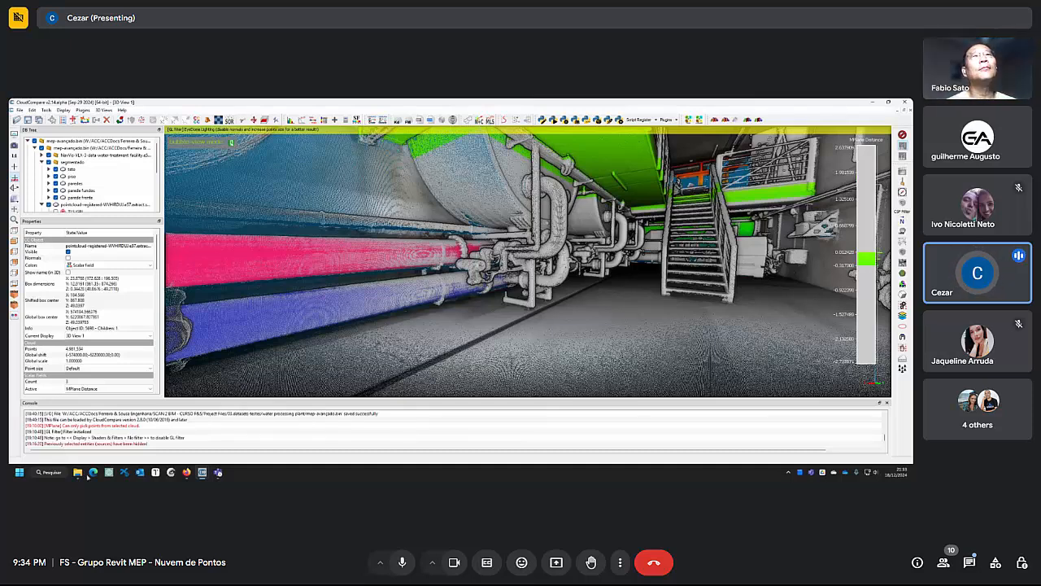
- Search Windows for "whatsapp", open the WhatsApp app and move its window off the shared screen
{"action": "left_click", "coordinate": [50, 472]}
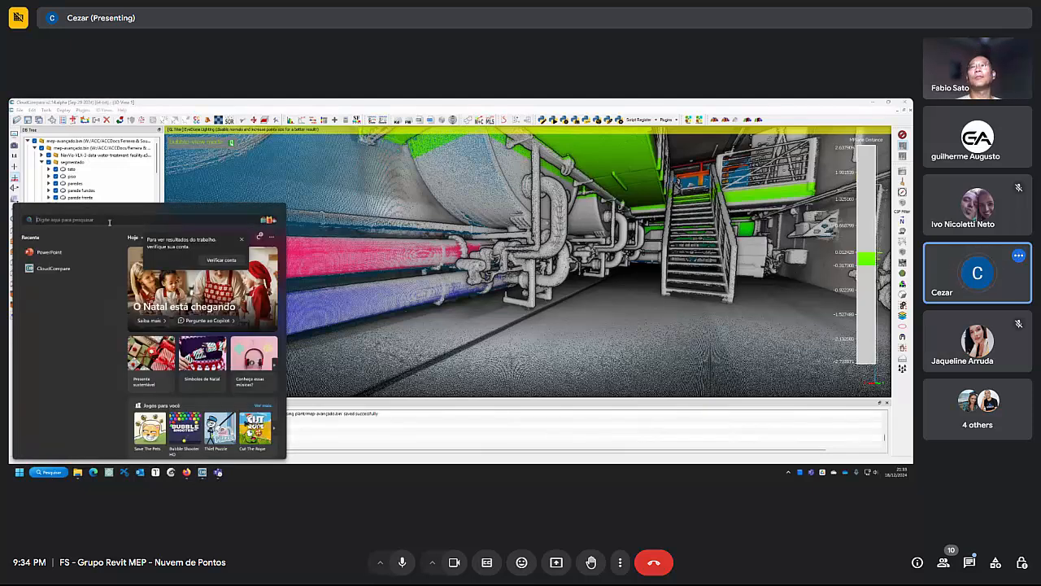
{"action": "type", "text": "ca"}
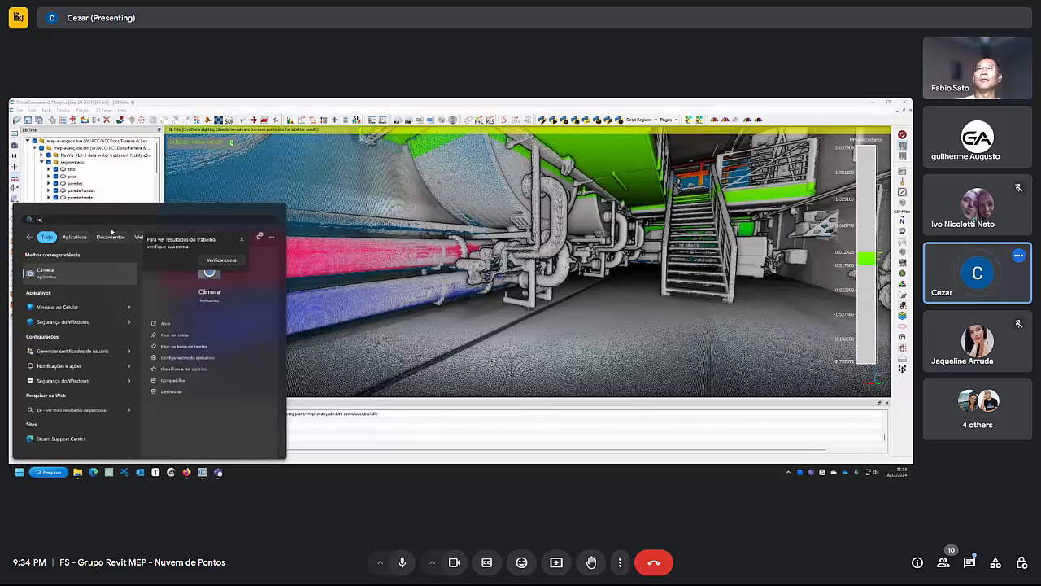
{"action": "key", "text": "BackSpace"}
{"action": "key", "text": "BackSpace"}
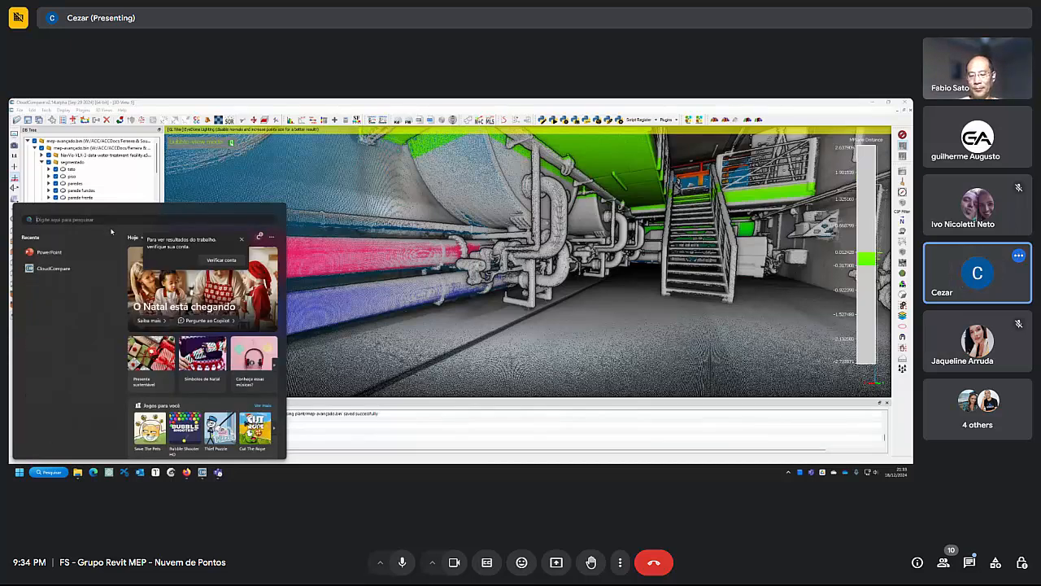
{"action": "type", "text": "whatsapp"}
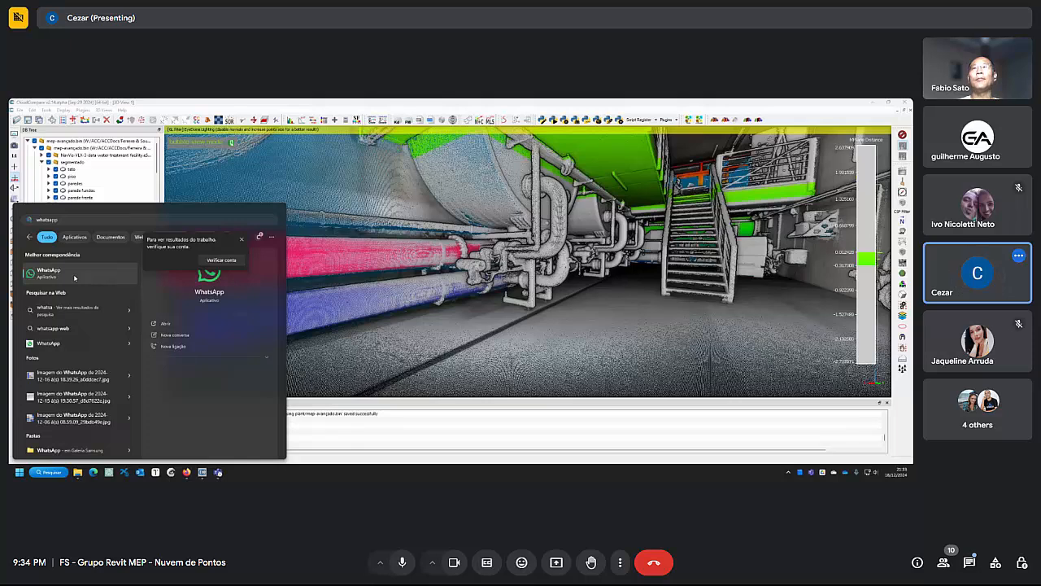
{"action": "left_click", "coordinate": [74, 278]}
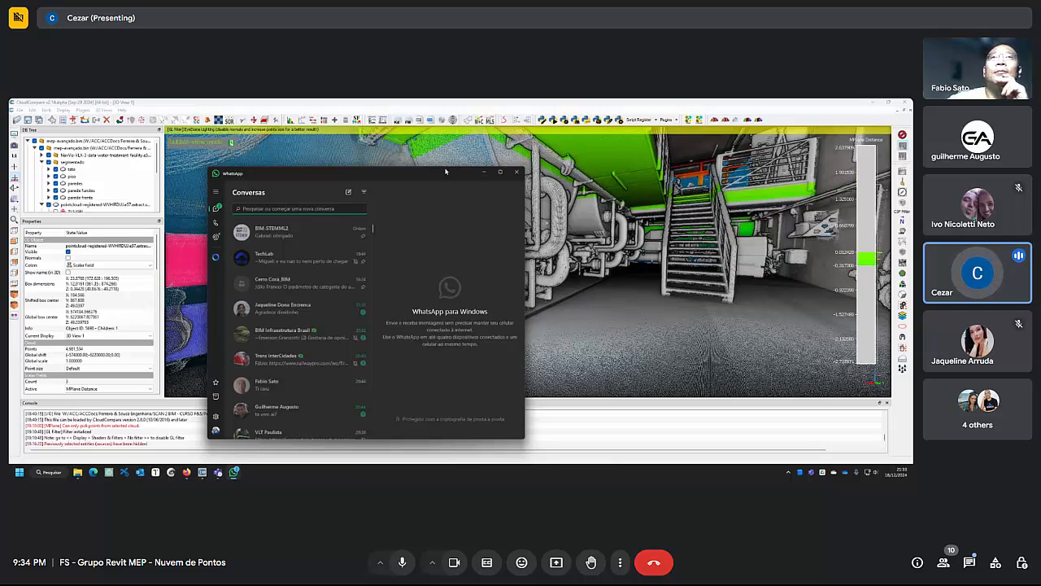
{"action": "left_click_drag", "start_coordinate": [446, 172], "coordinate": [9, 172]}
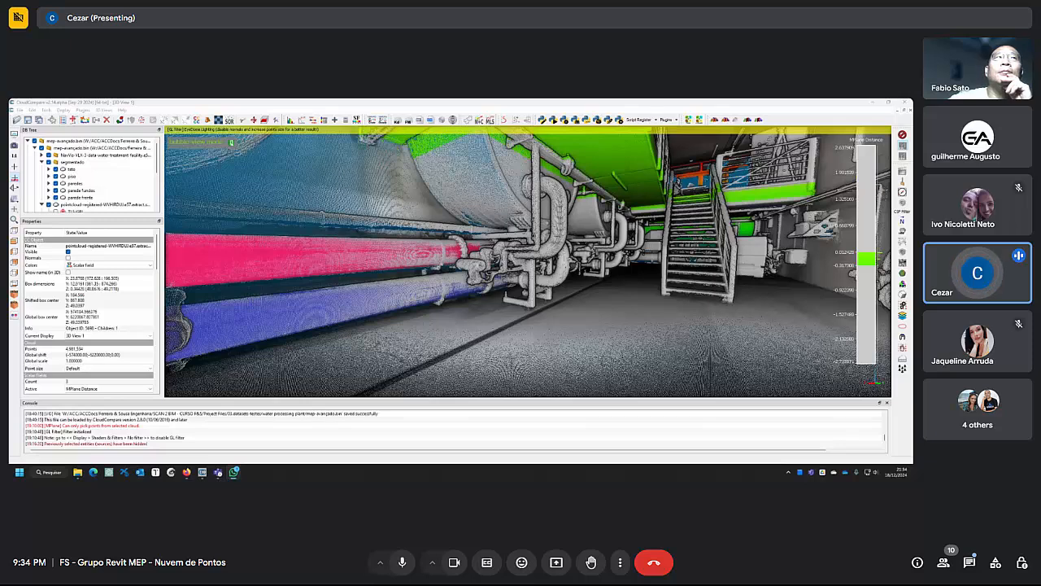